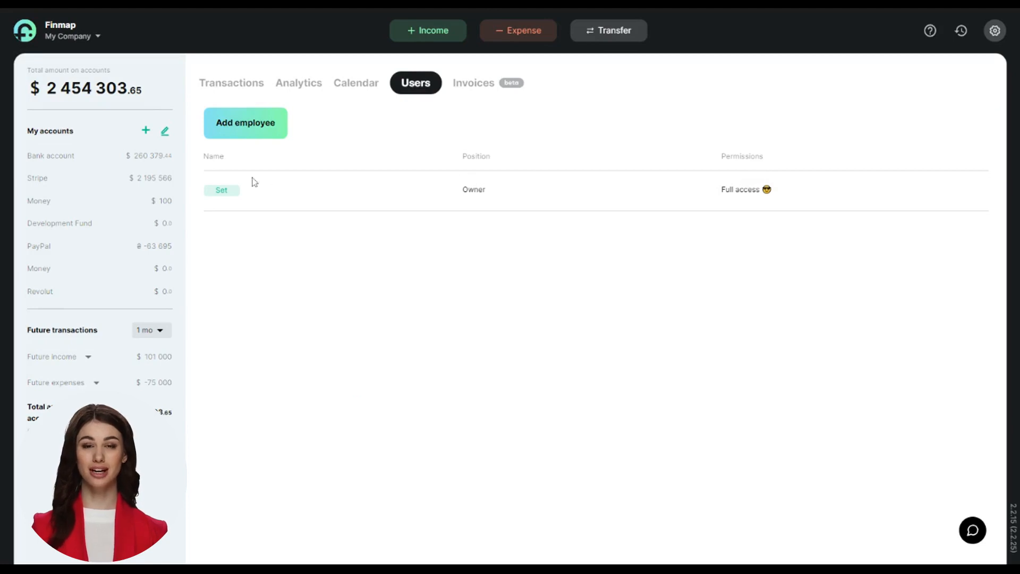
Enter a short full name for the owner user and save the change.
left_click(227, 190)
left_click(402, 245)
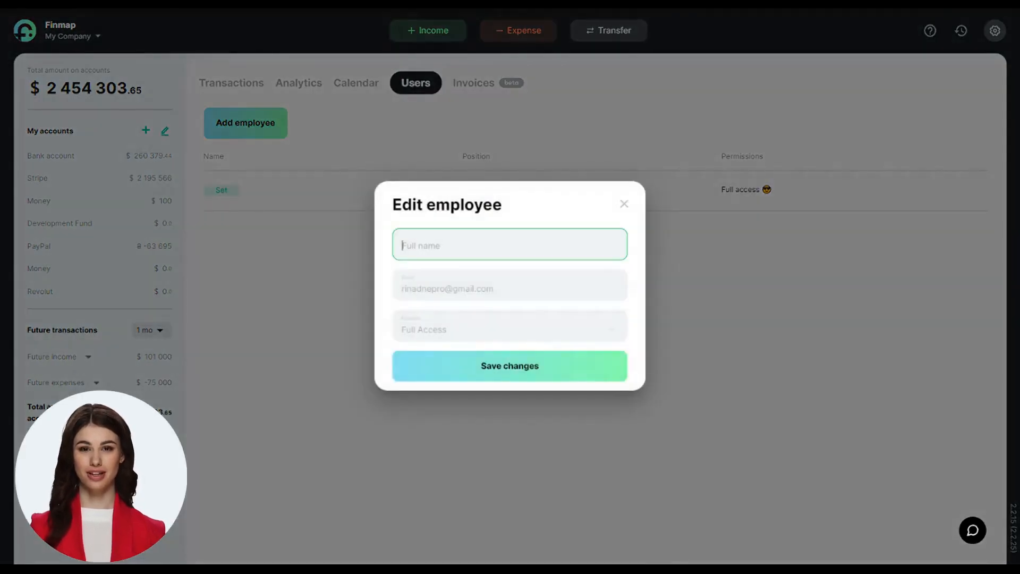
type("My")
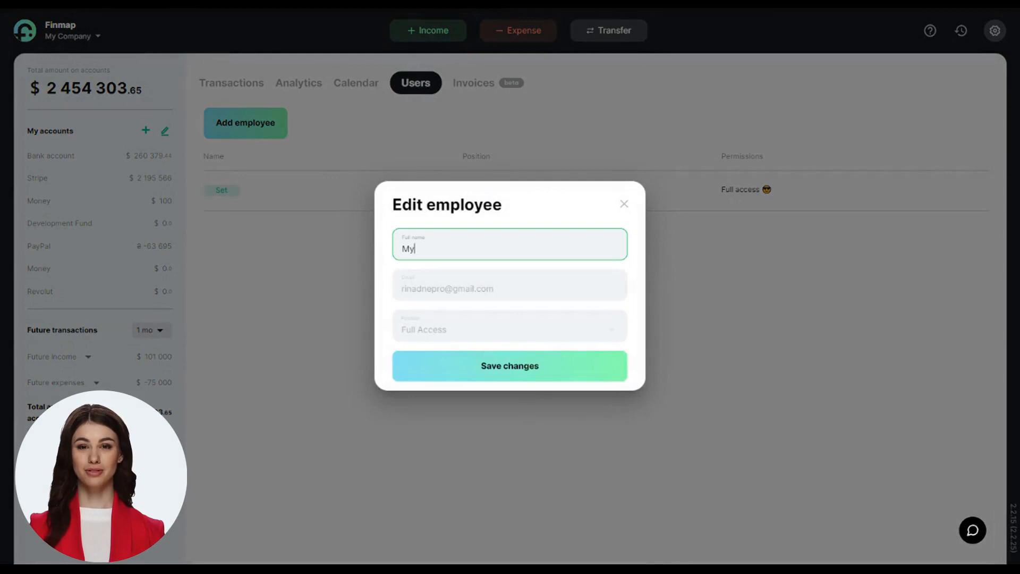
left_click(512, 375)
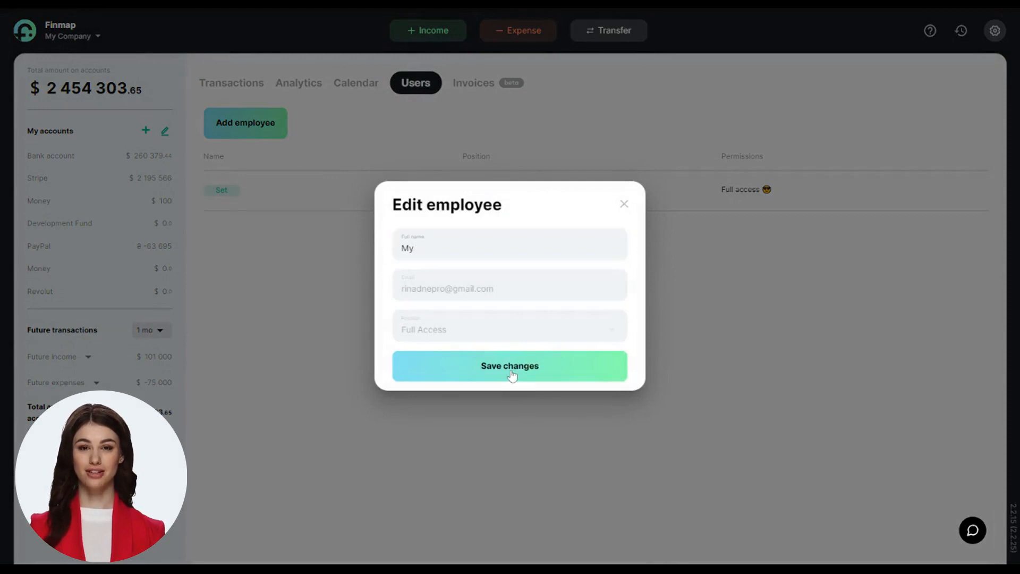
left_click(258, 135)
Fill in the new employee's full name and work e-mail address in the New employee form.
left_click(450, 245)
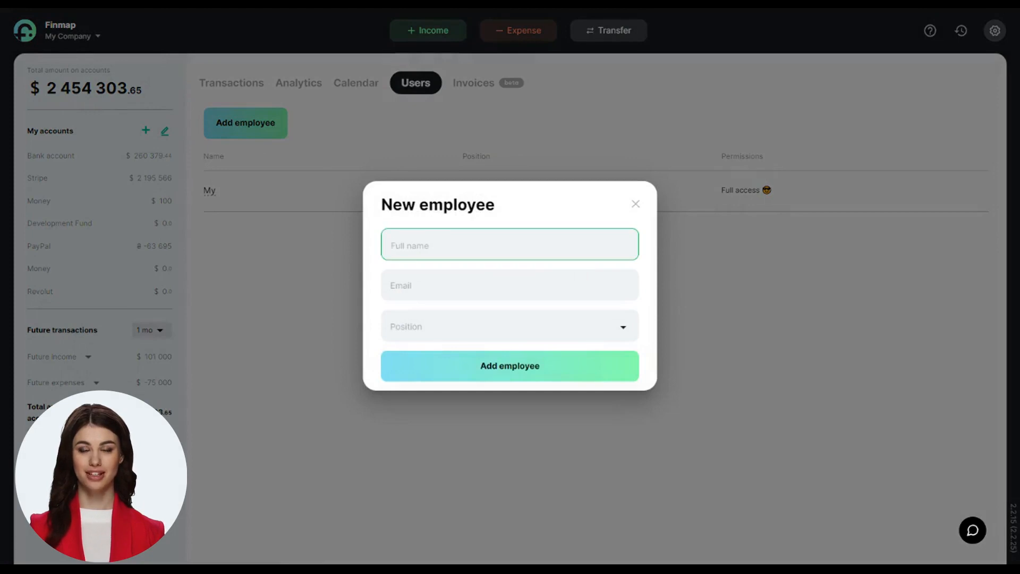
key("ctrl+v")
key("BackSpace")
key("BackSpace")
key("BackSpace")
key("BackSpace")
key("BackSpace")
key("BackSpace")
key("BackSpace")
key("BackSpace")
key("BackSpace")
key("BackSpace")
key("BackSpace")
key("BackSpace")
key("BackSpace")
key("BackSpace")
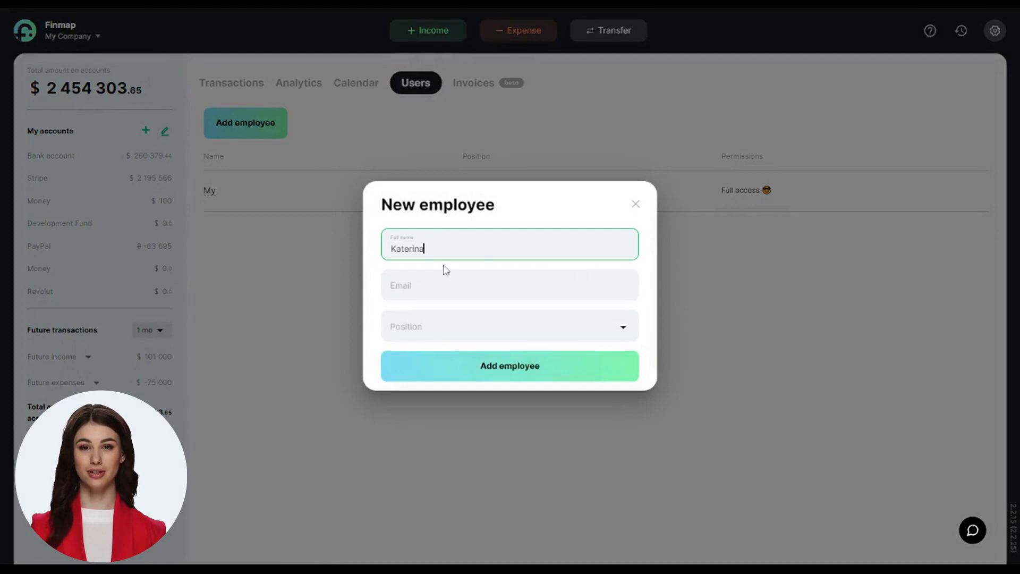
left_click(444, 285)
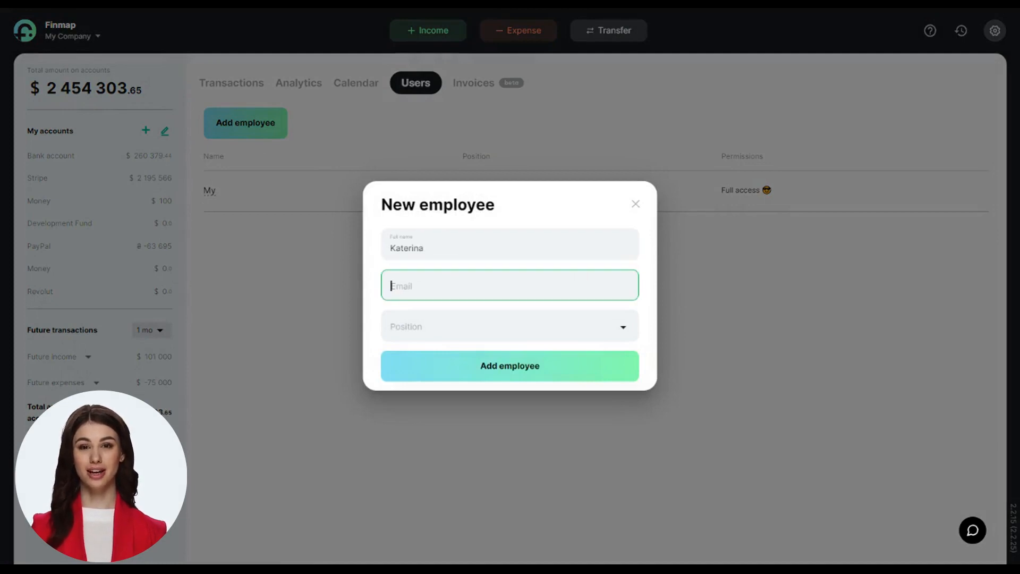
key("ctrl+v")
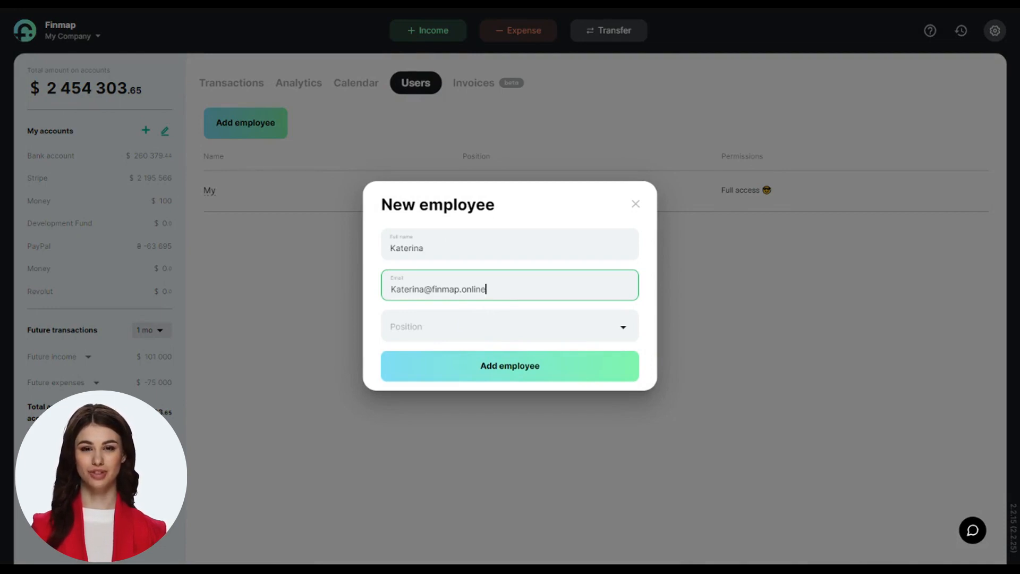
left_click(509, 326)
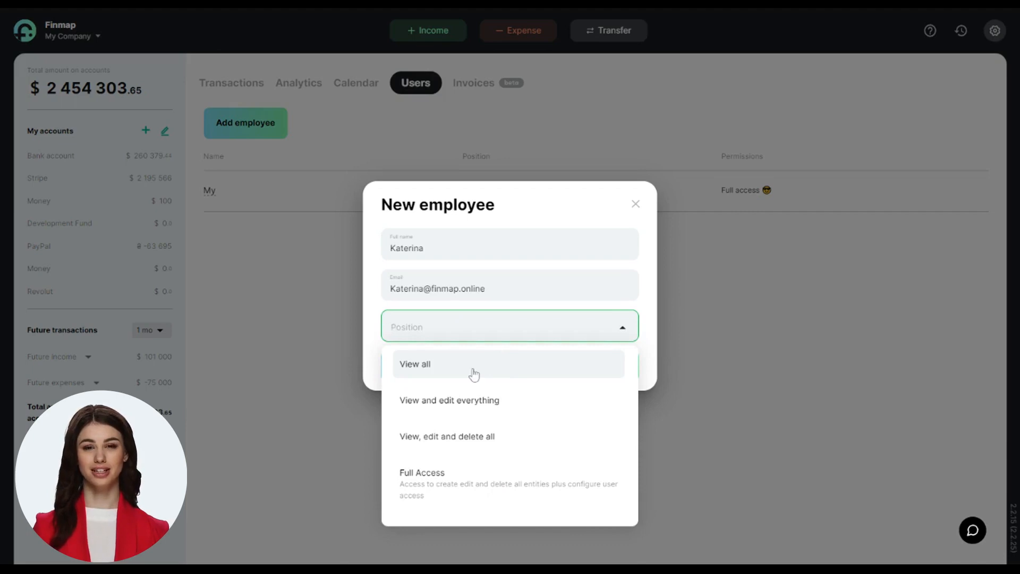
Scroll through the Position list, from View all to Full Access and the create-position option.
scroll(462, 426, "down", 1)
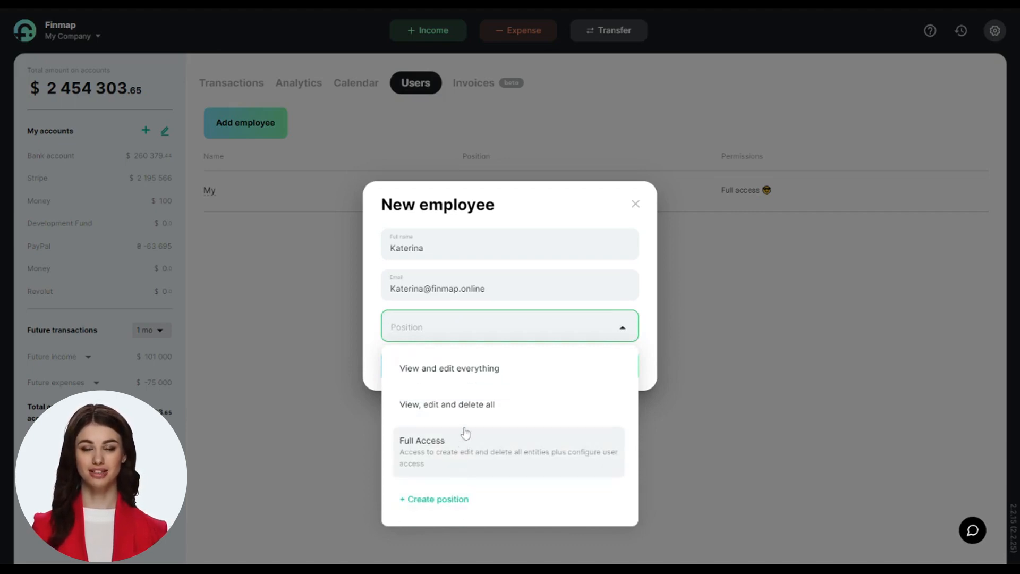
scroll(502, 409, "up", 1)
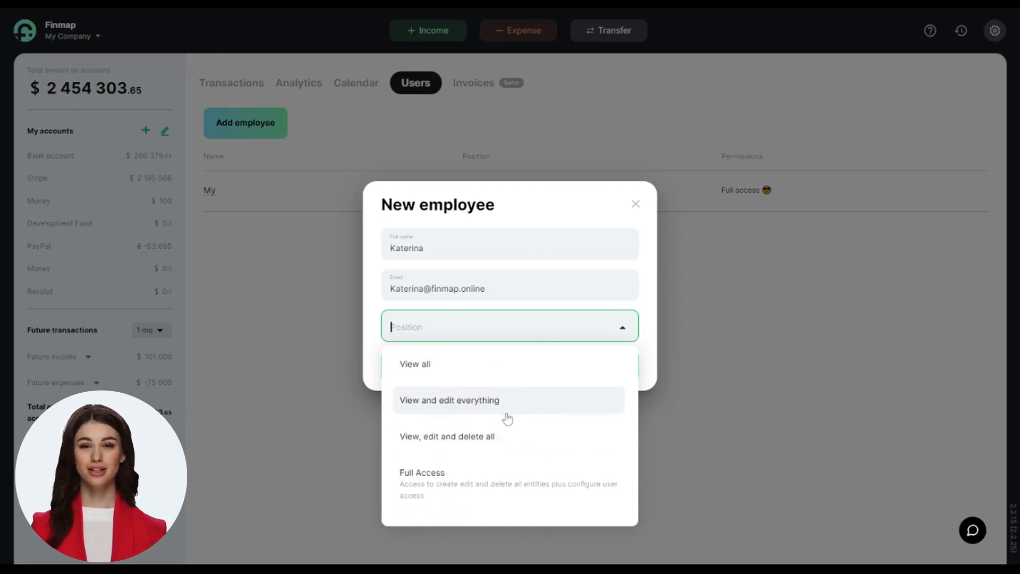
scroll(502, 433, "down", 1)
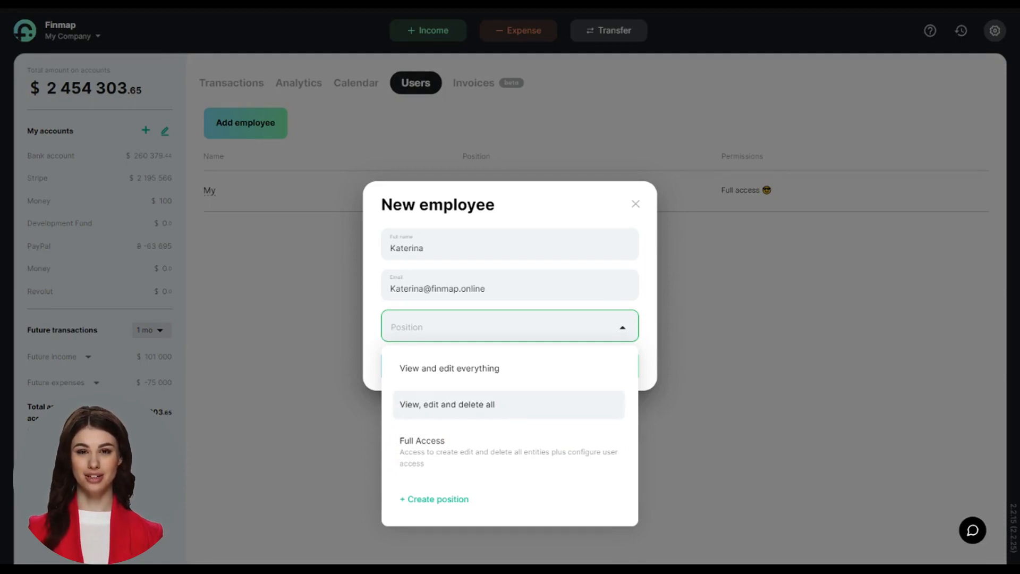
scroll(515, 412, "up", 1)
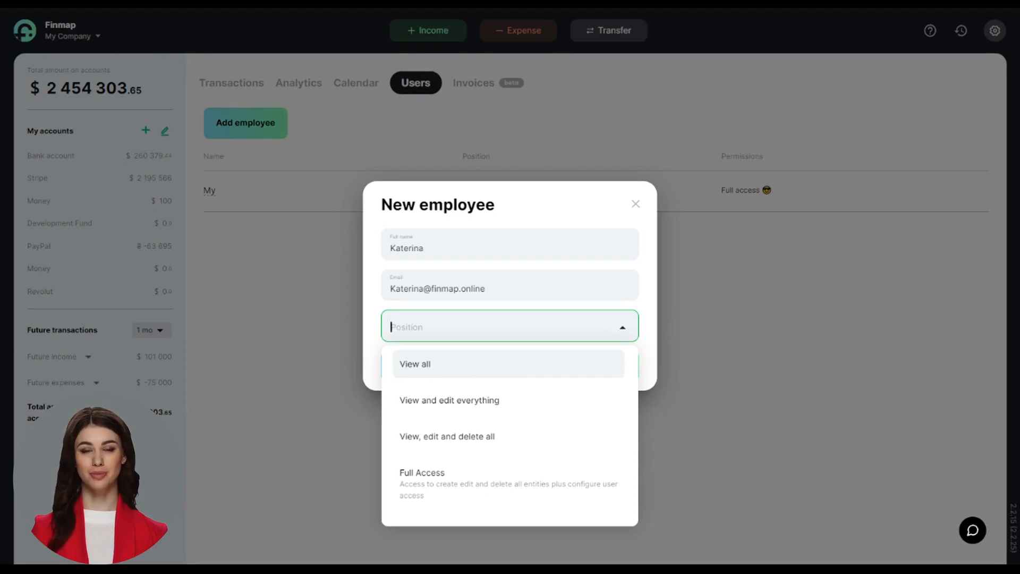
scroll(455, 403, "down", 1)
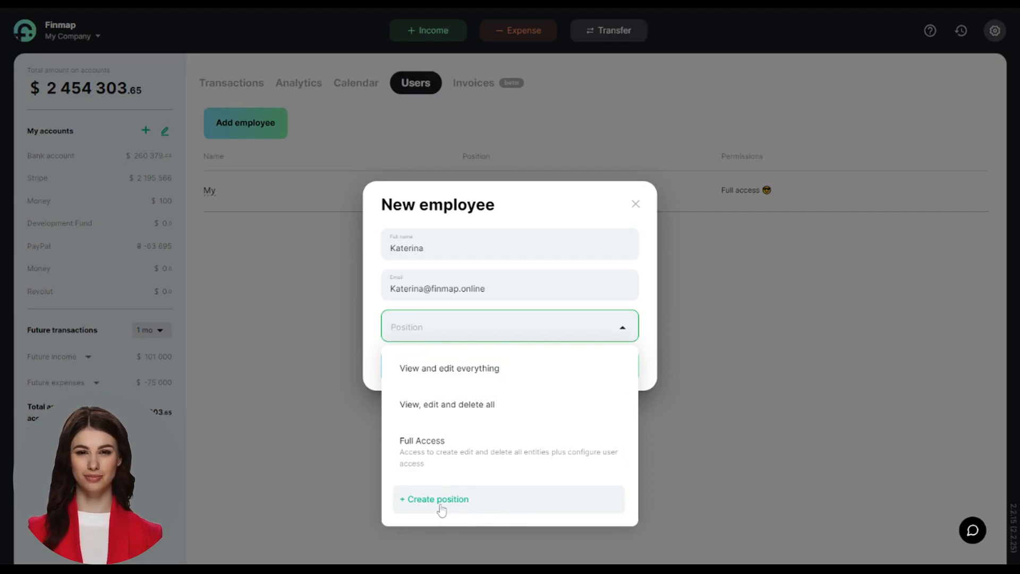
Create a new position named 'Accountant' and confirm it.
left_click(440, 508)
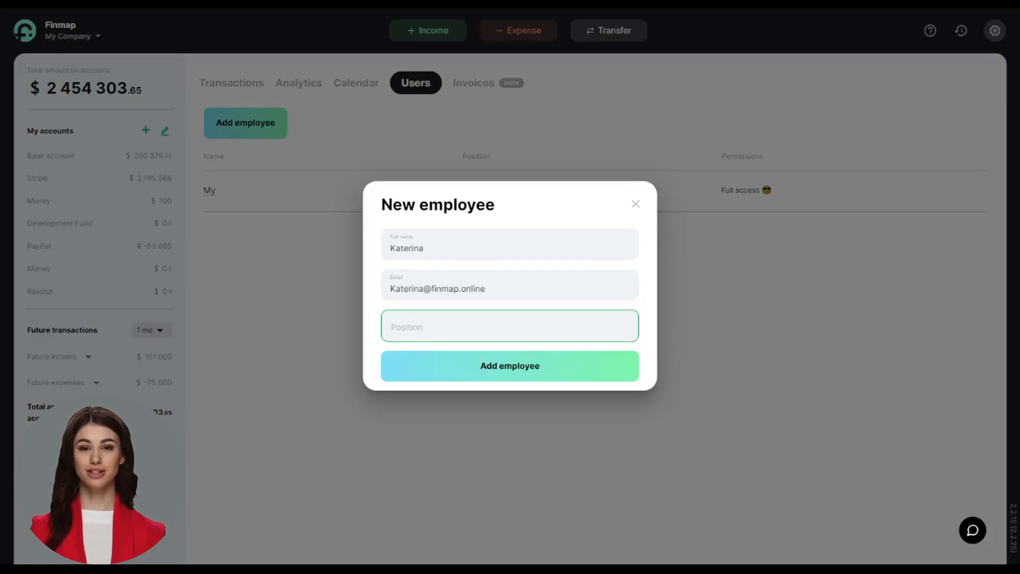
type("accountant")
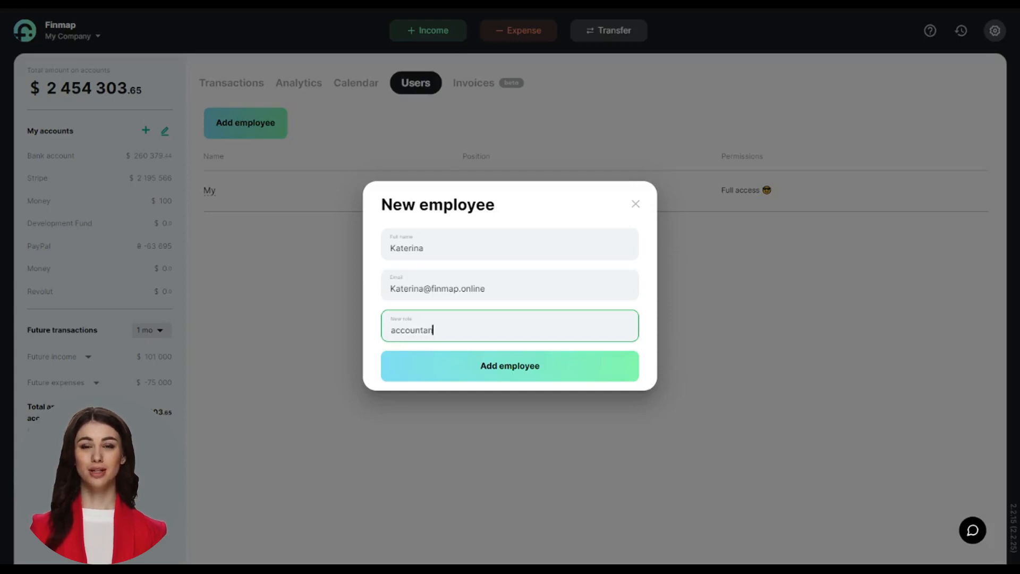
key("Delete")
type("A")
key("End")
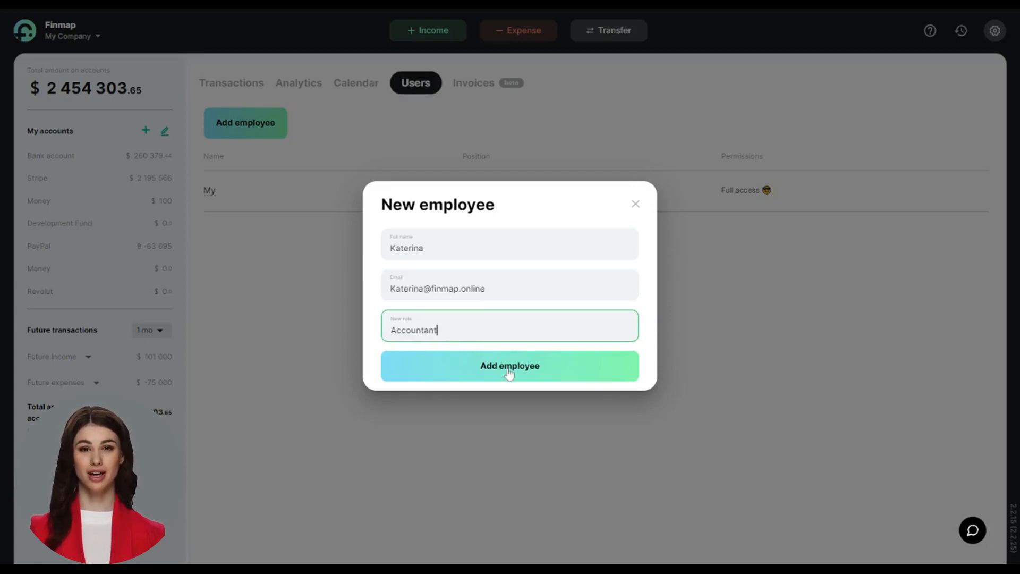
key("Return")
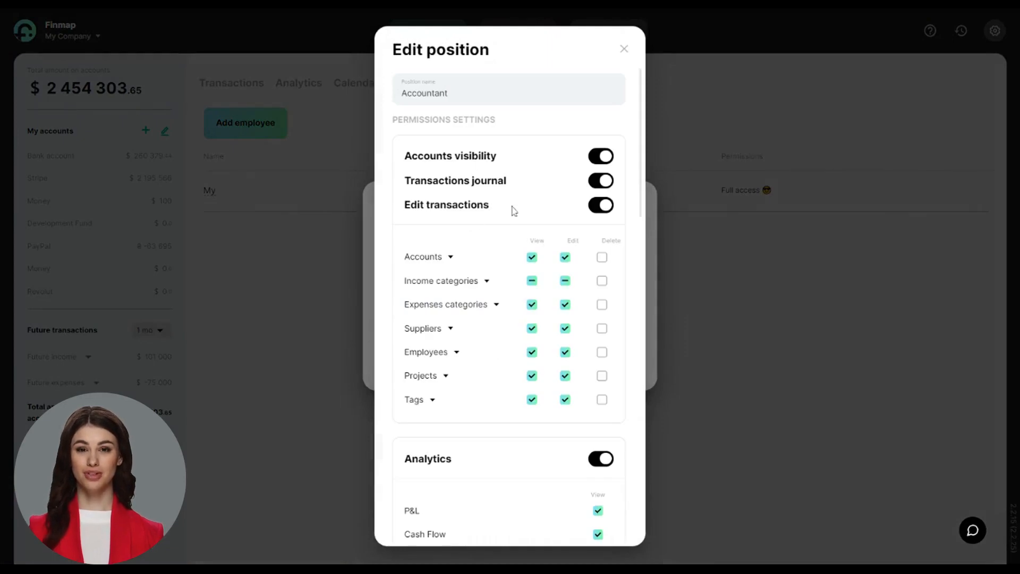
Grant view and edit access to all Income categories, keeping Accounts without delete rights.
left_click(599, 158)
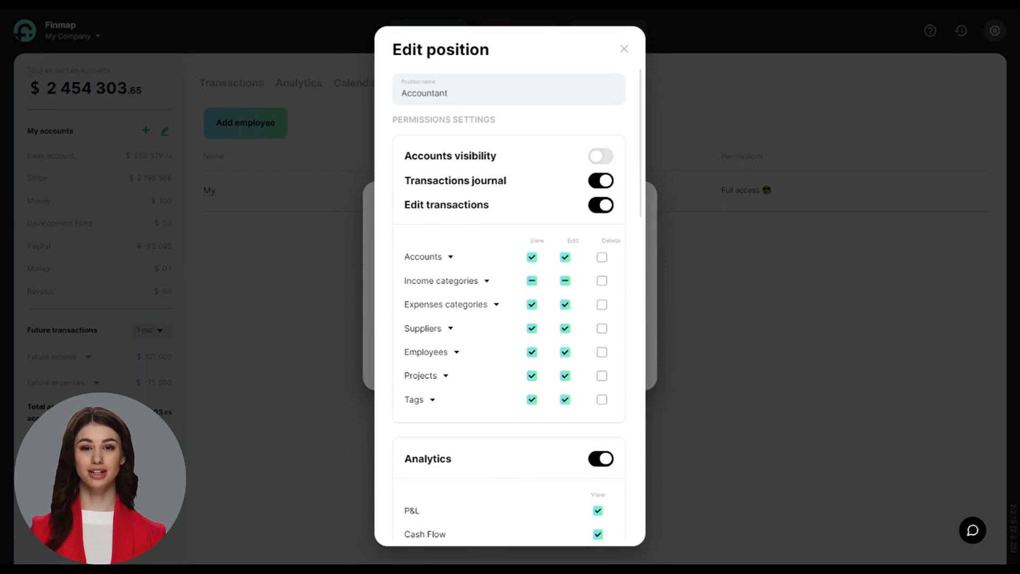
left_click(601, 156)
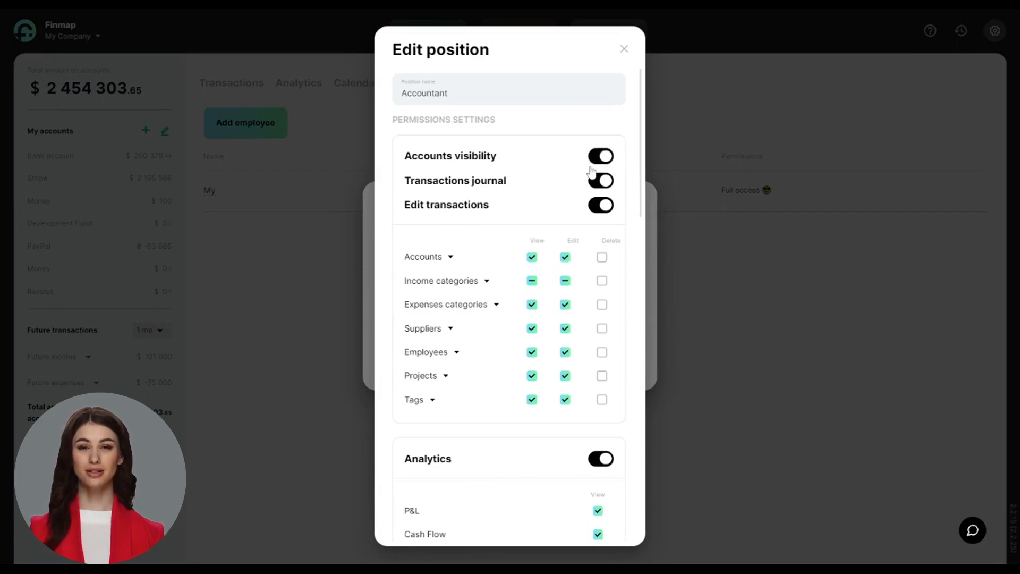
left_click(531, 261)
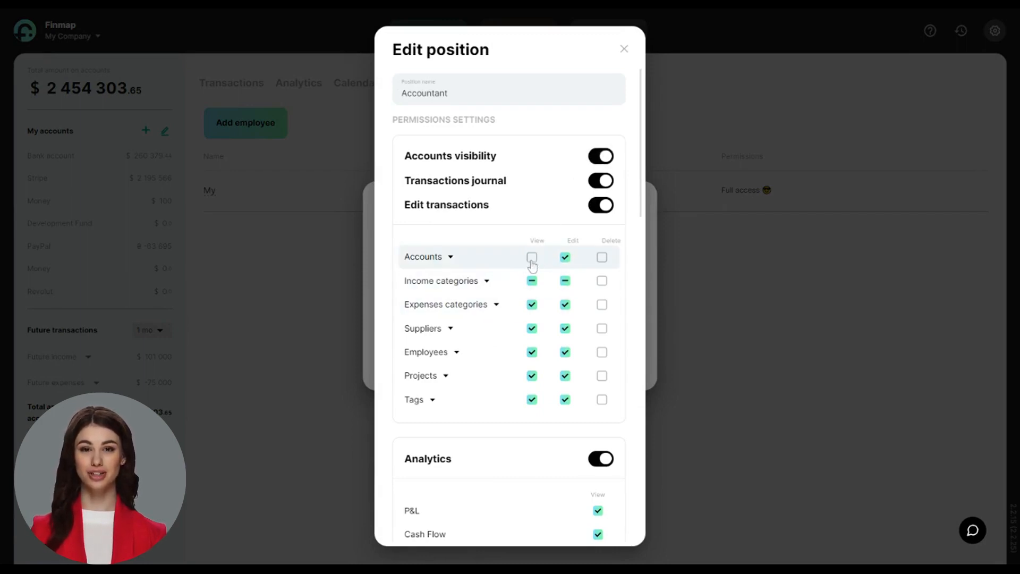
left_click(533, 262)
left_click(531, 281)
left_click(531, 281)
left_click(565, 281)
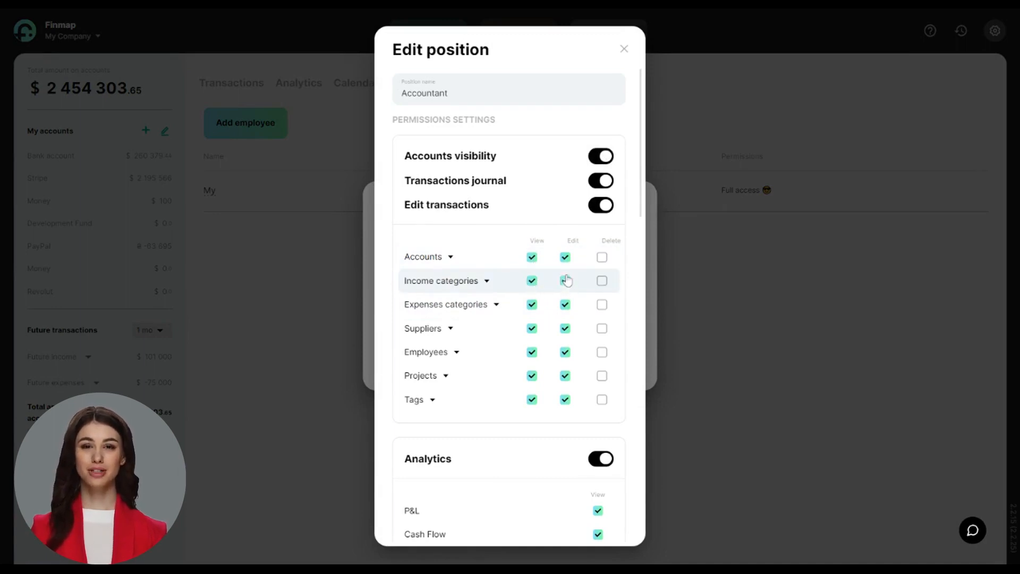
left_click(602, 259)
left_click(602, 259)
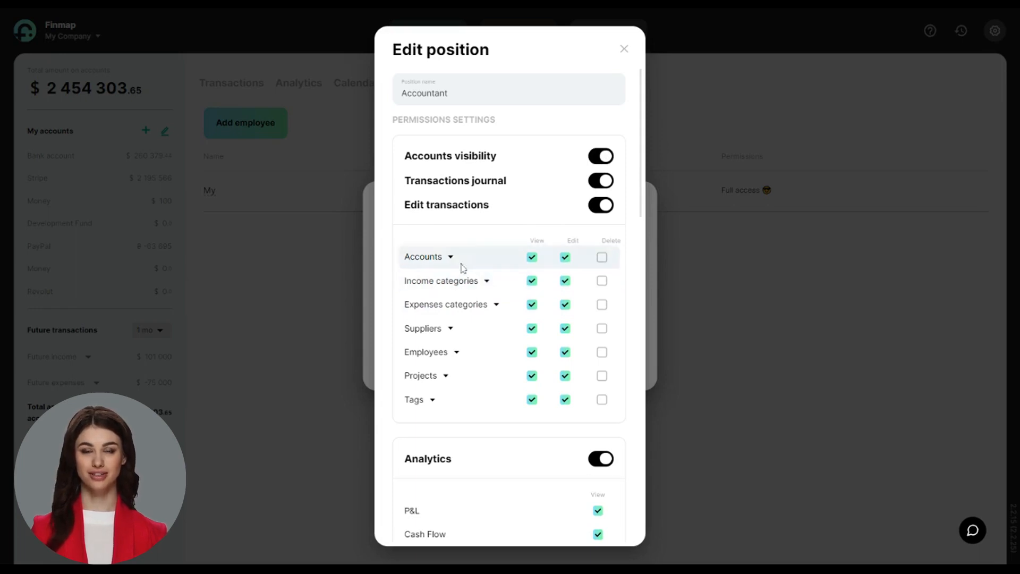
Remove view and edit access for the Loan repayment and Subscription sales income categories.
left_click(486, 281)
left_click(532, 328)
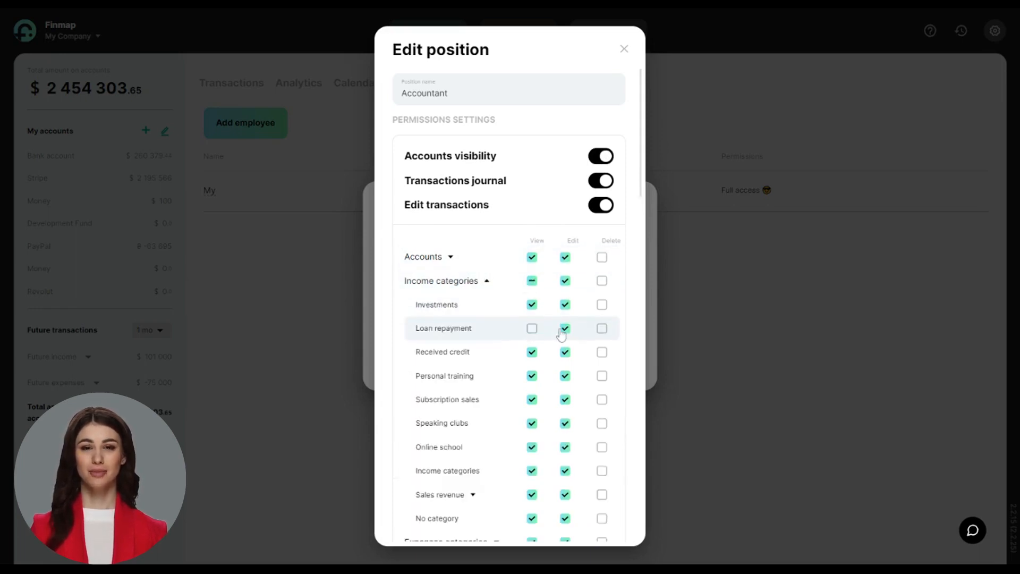
left_click(564, 329)
left_click(532, 400)
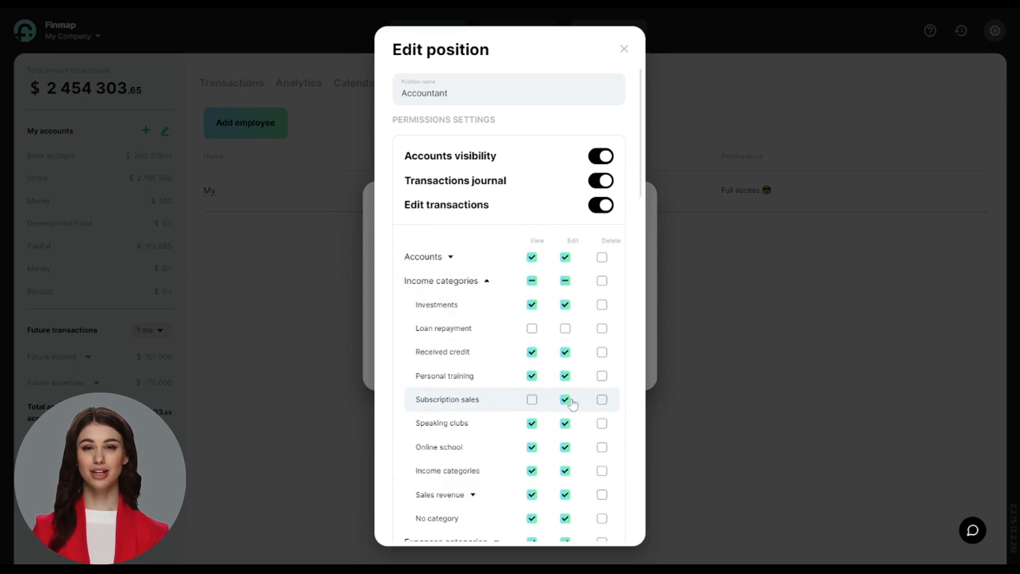
left_click(565, 400)
left_click(487, 281)
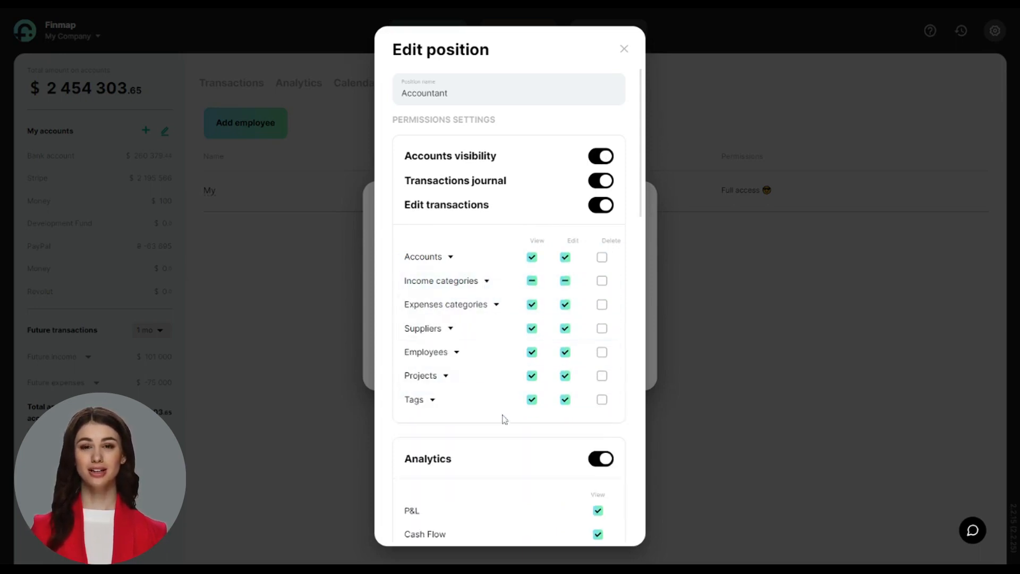
scroll(503, 430, "down", 3)
Keep full Analytics and History access, but remove Investments and Dividends from future transactions.
scroll(504, 431, "down", 2)
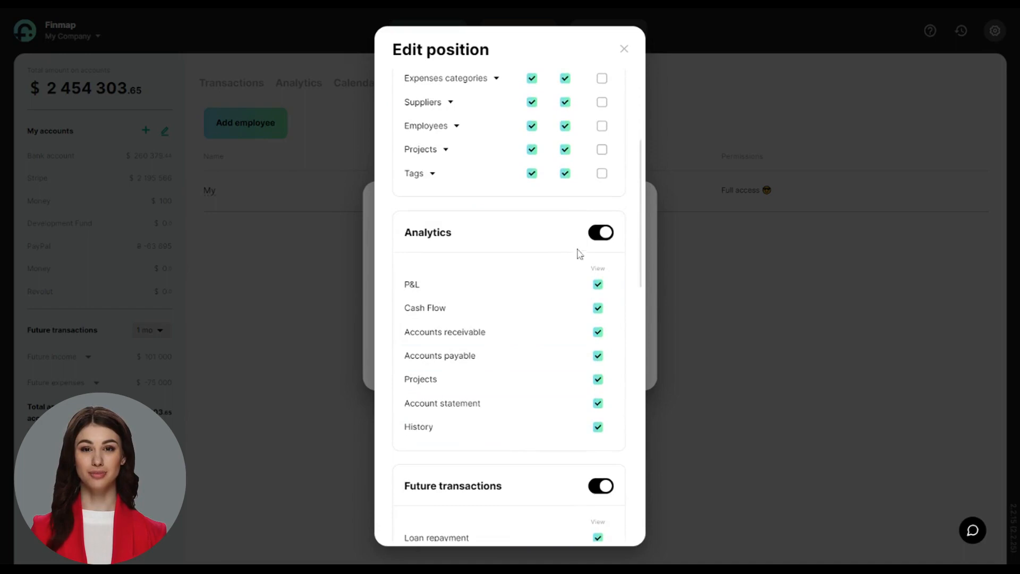
left_click(600, 234)
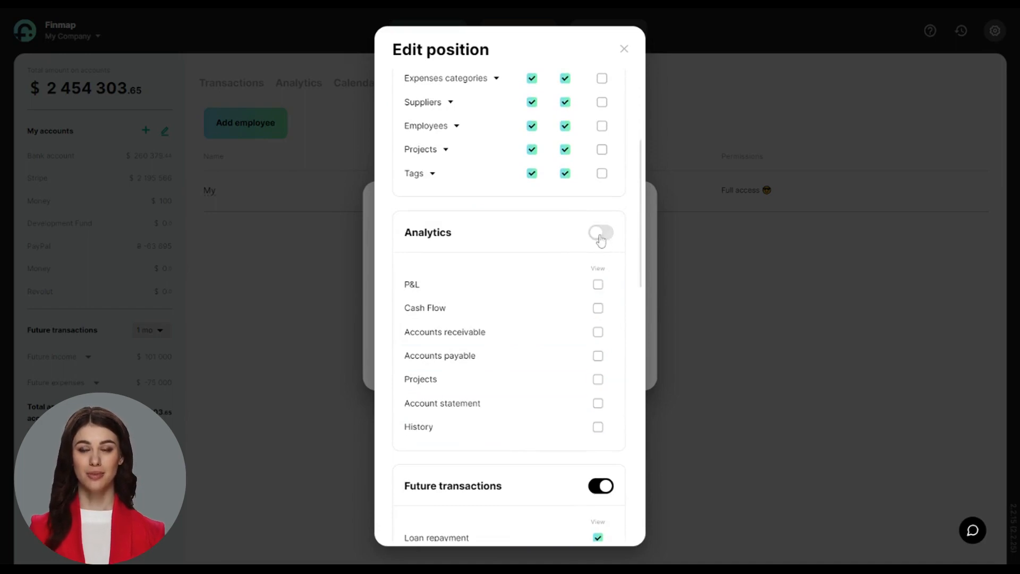
left_click(601, 234)
left_click(599, 431)
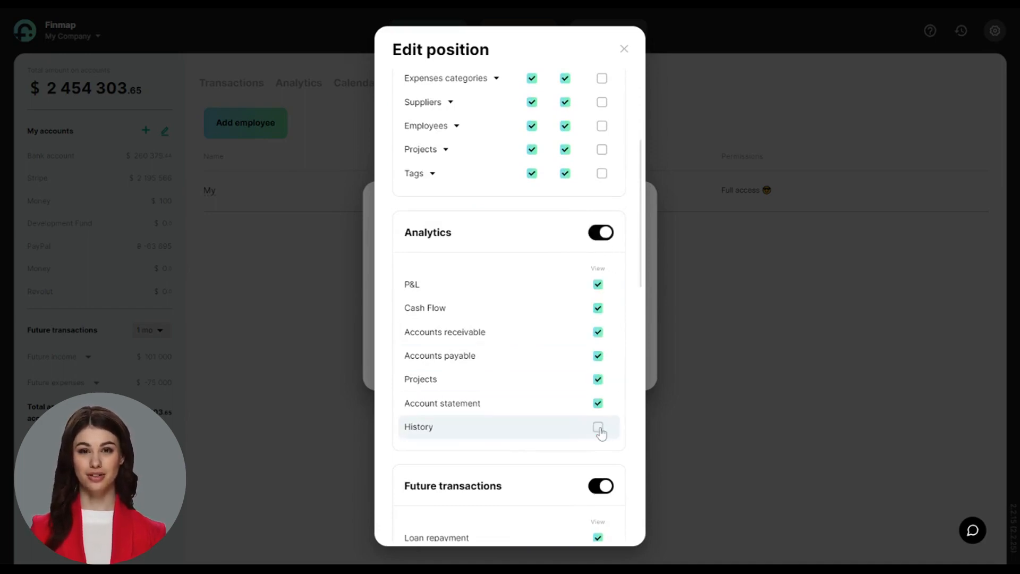
left_click(599, 431)
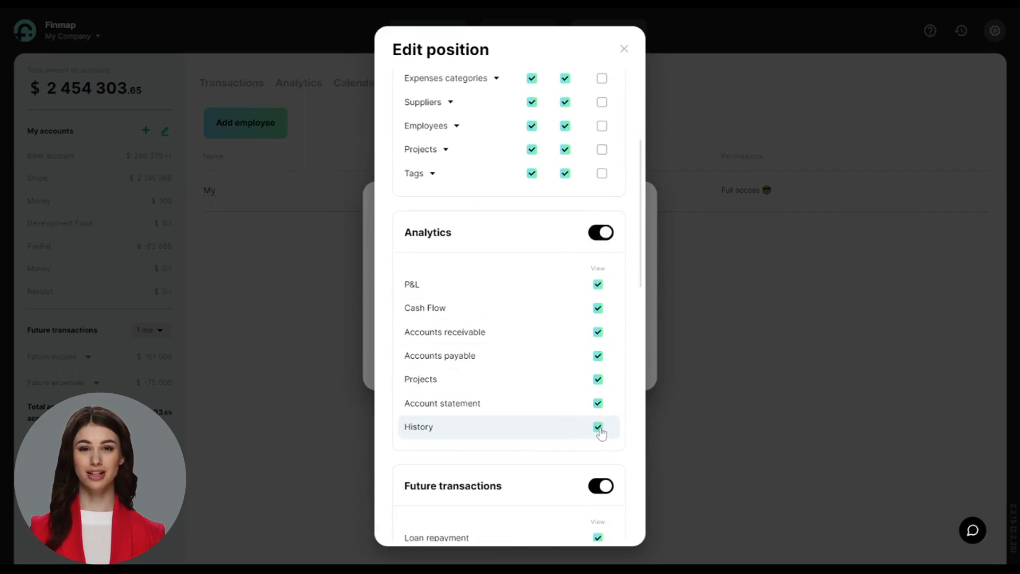
scroll(558, 382, "down", 2)
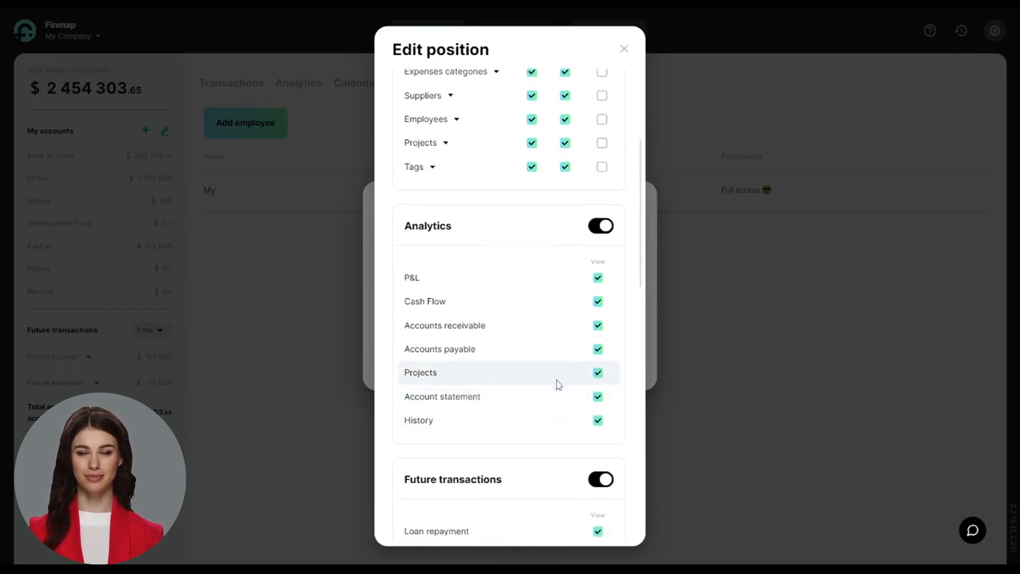
scroll(558, 383, "down", 3)
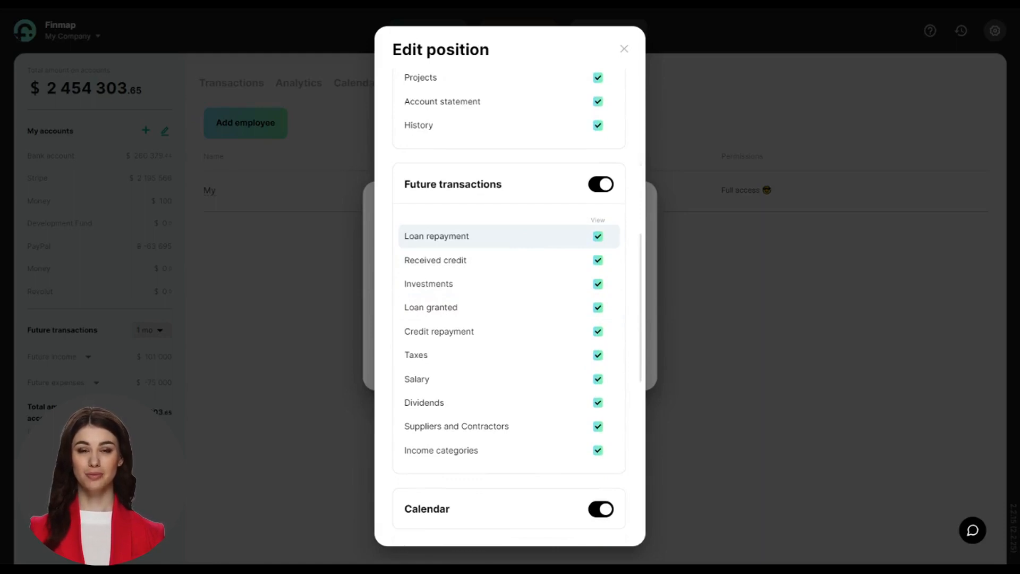
left_click(598, 285)
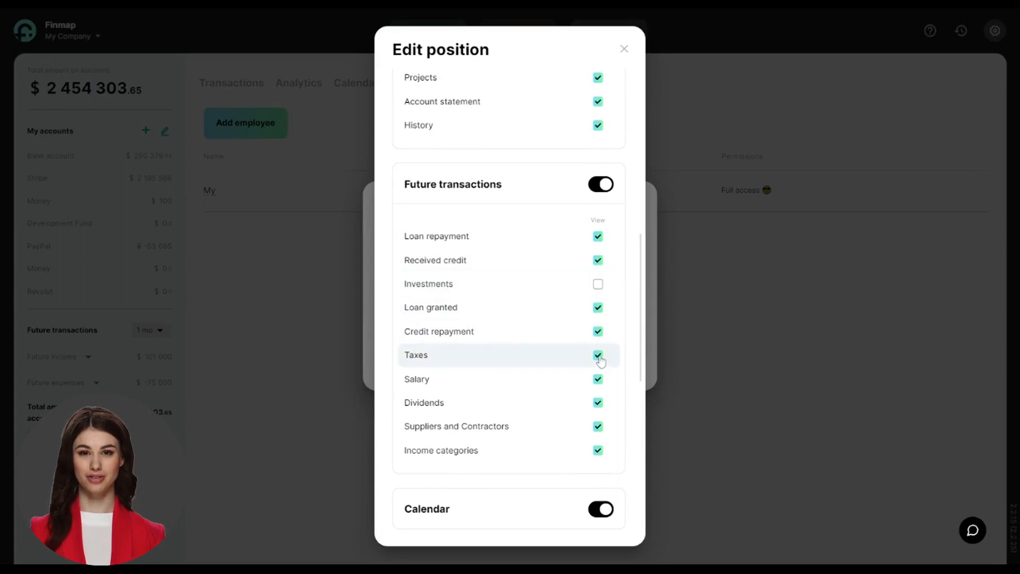
left_click(599, 405)
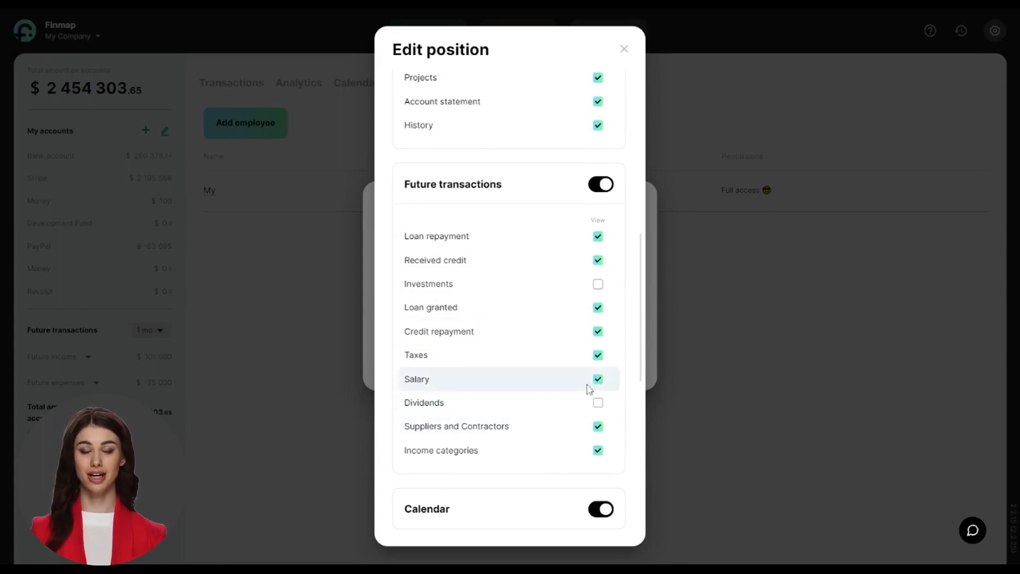
Turn off Calendar access for the Accountant position.
scroll(569, 442, "down", 2)
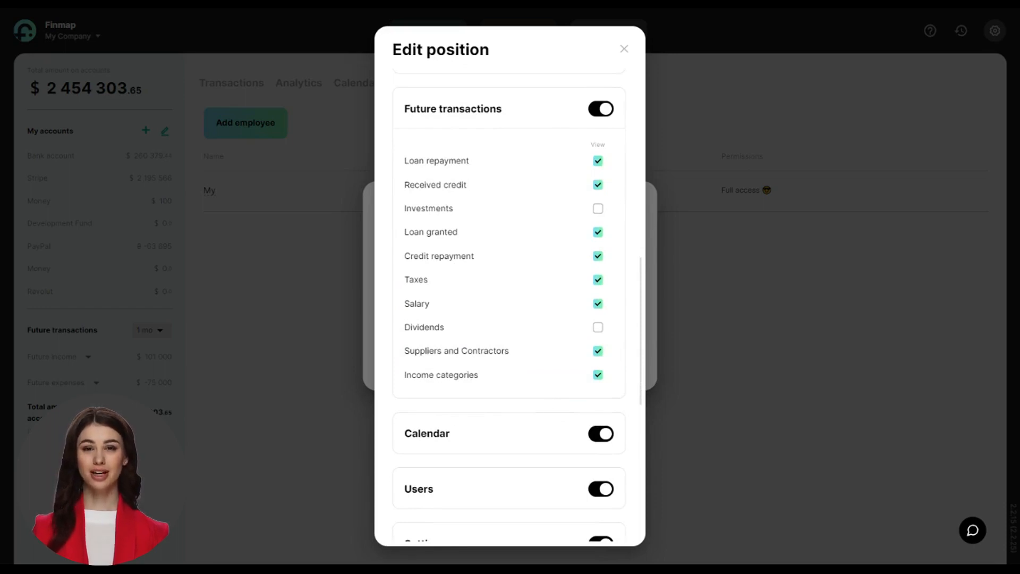
scroll(562, 413, "down", 4)
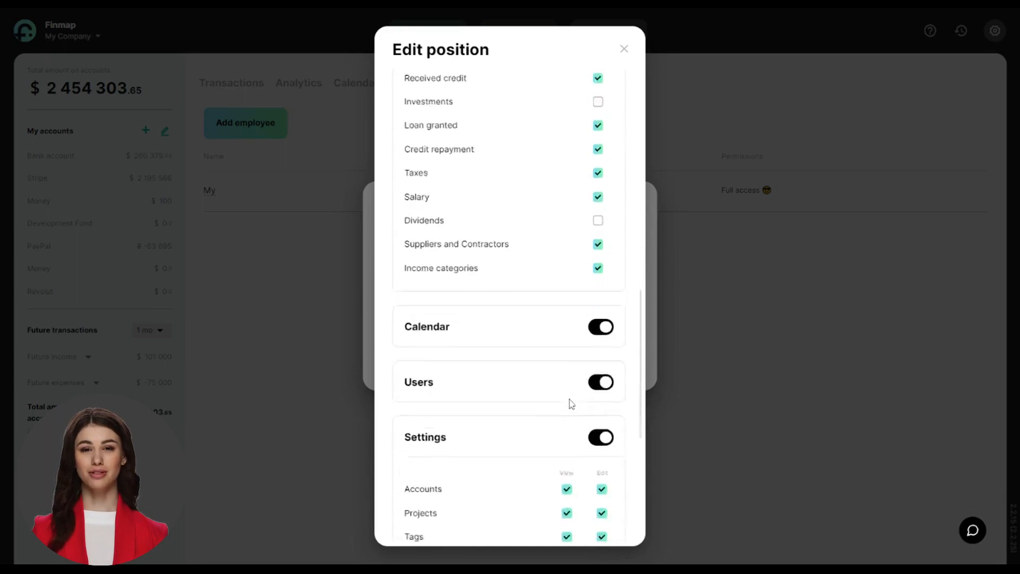
left_click(604, 286)
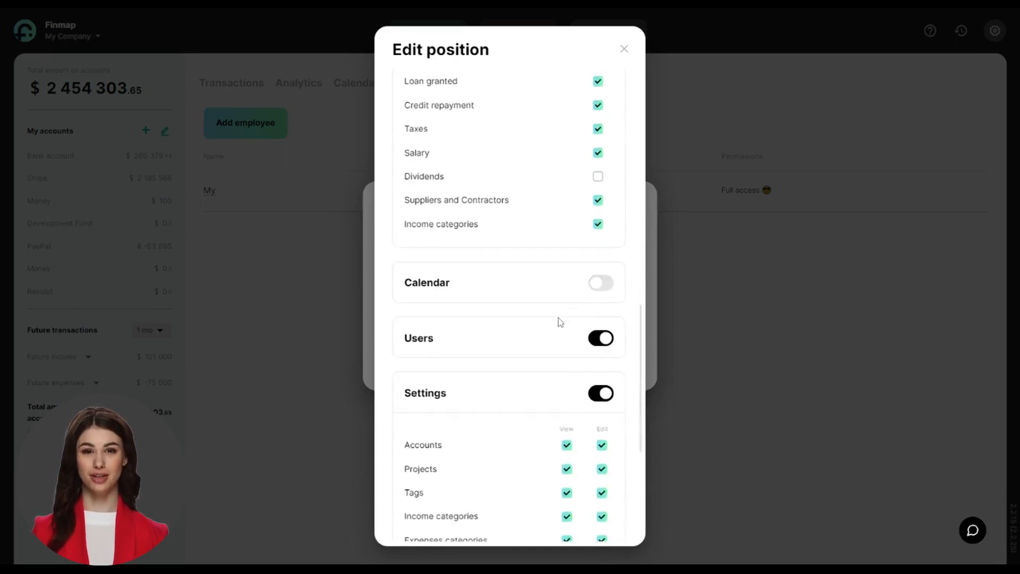
Allow viewing and editing Type of tax, then save the Accountant position.
scroll(554, 335, "down", 2)
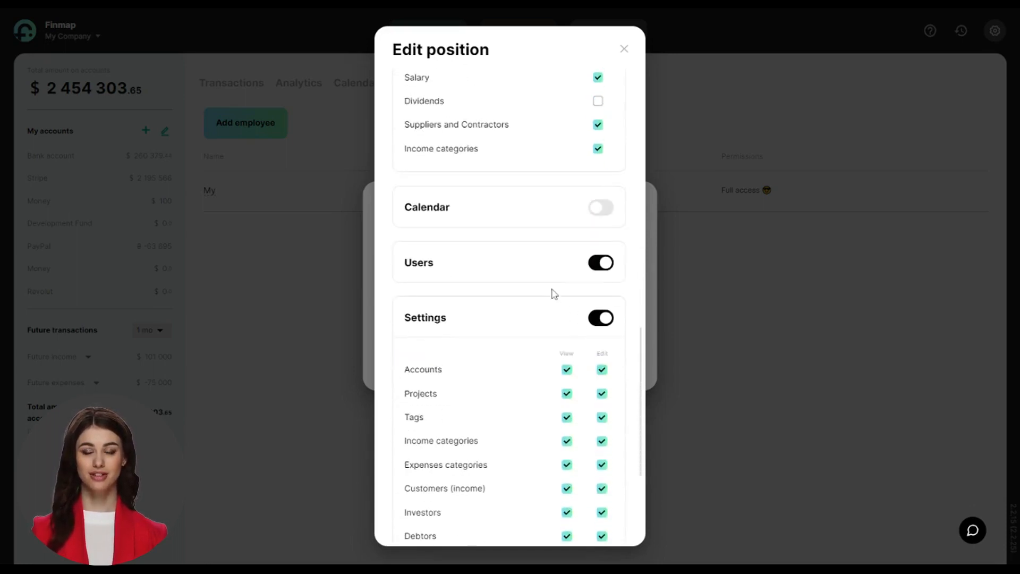
scroll(552, 292, "down", 2)
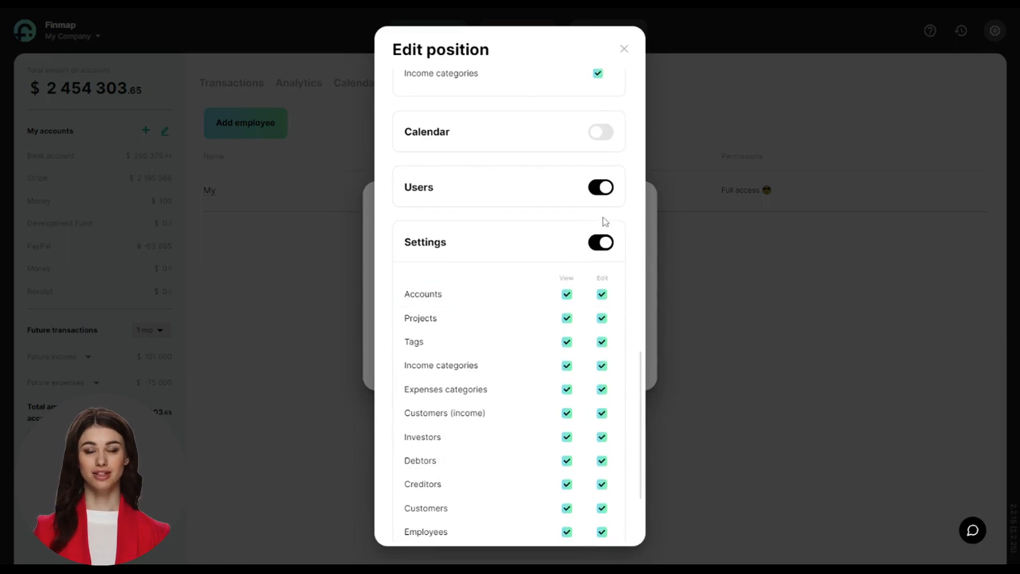
scroll(583, 259, "down", 2)
scroll(583, 262, "down", 1)
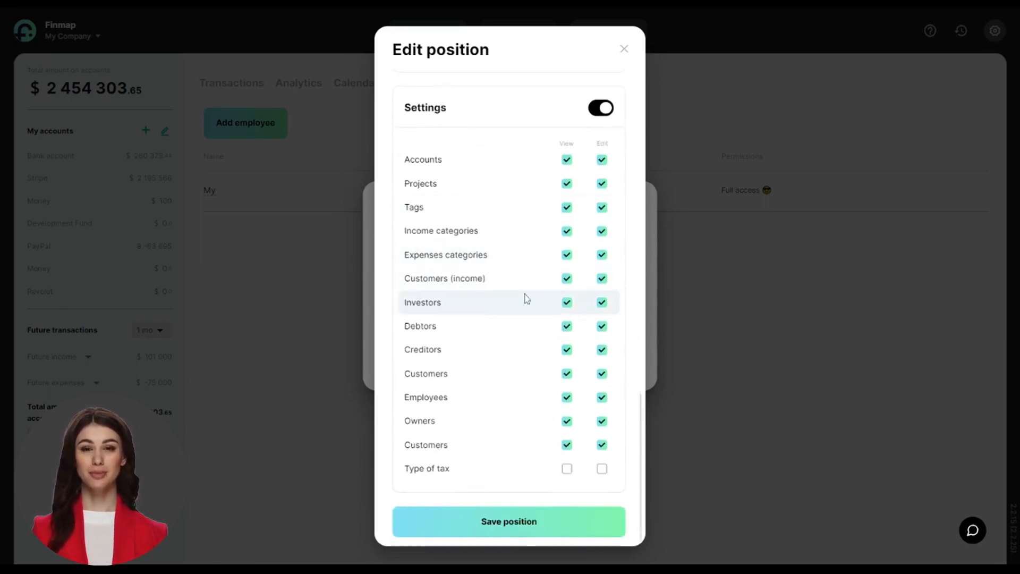
left_click(567, 468)
left_click(603, 469)
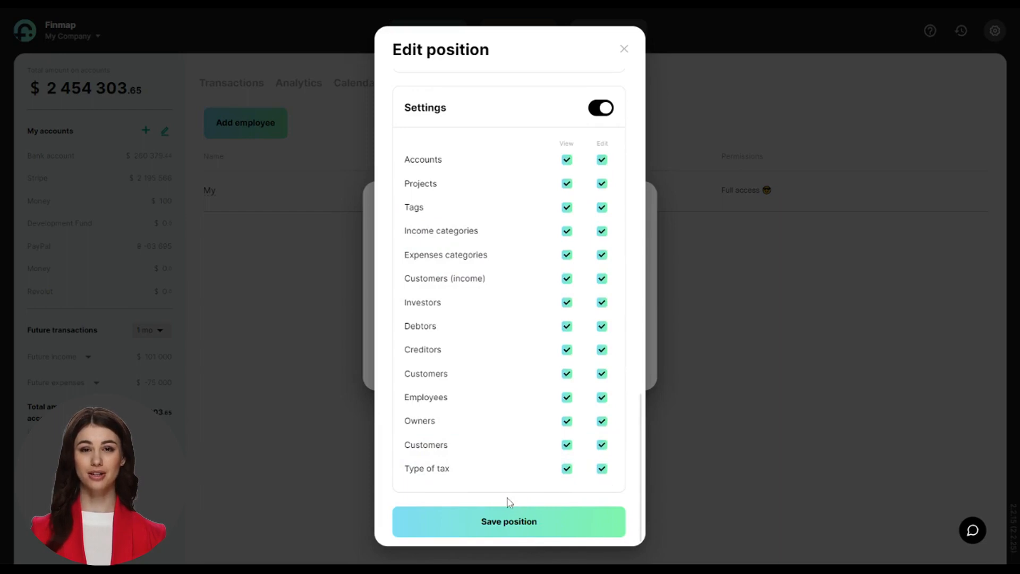
left_click(513, 525)
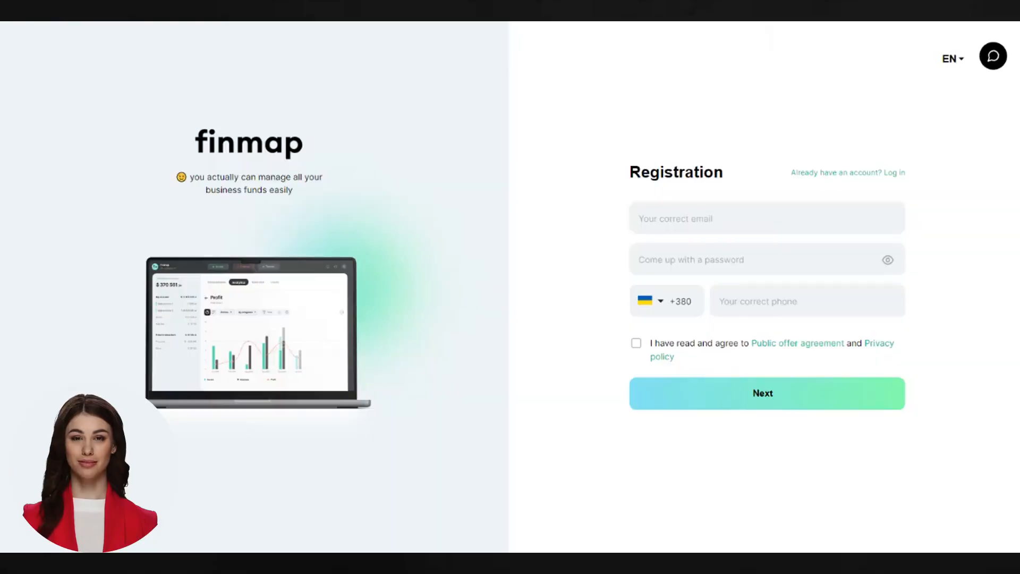
Enter the employee's e-mail, a password and phone number, accept the agreement, and submit registration.
left_click(647, 232)
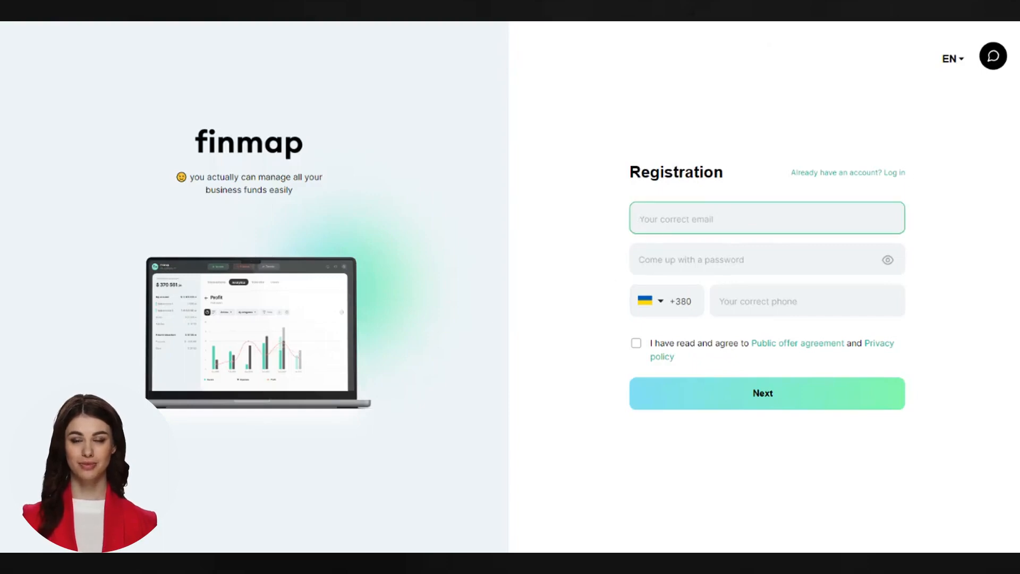
key("ctrl+v")
left_click(640, 260)
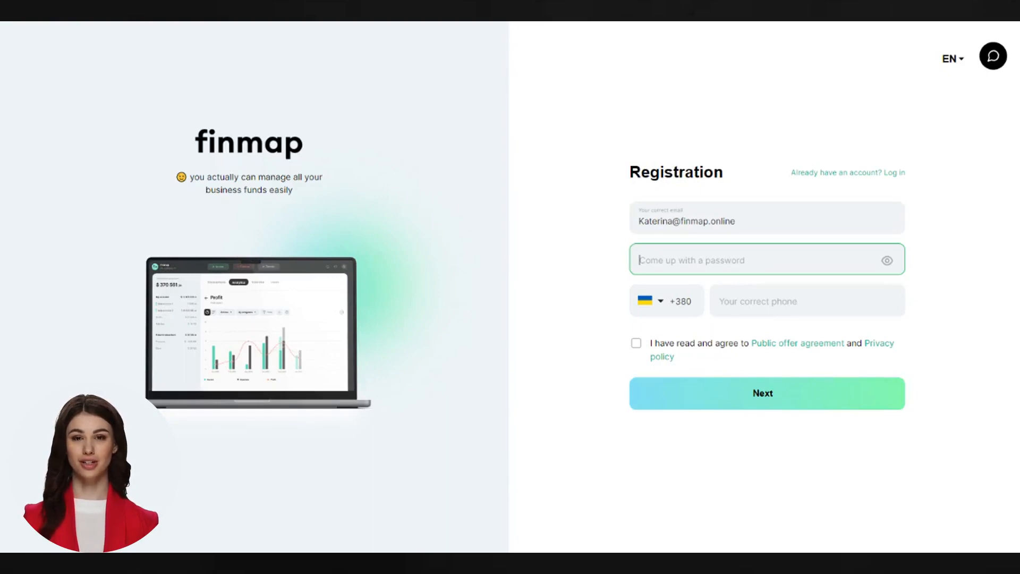
type("123")
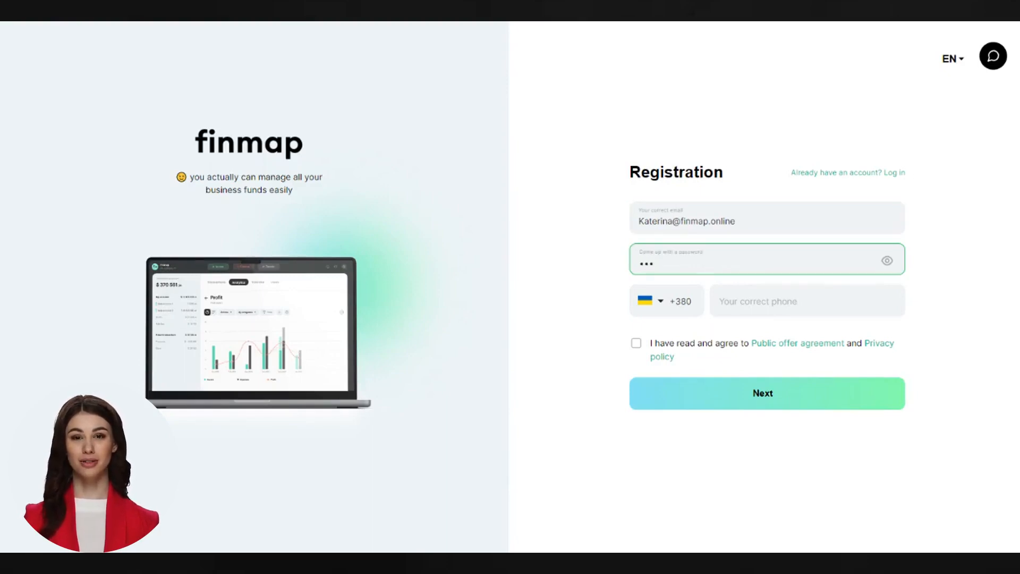
left_click(791, 299)
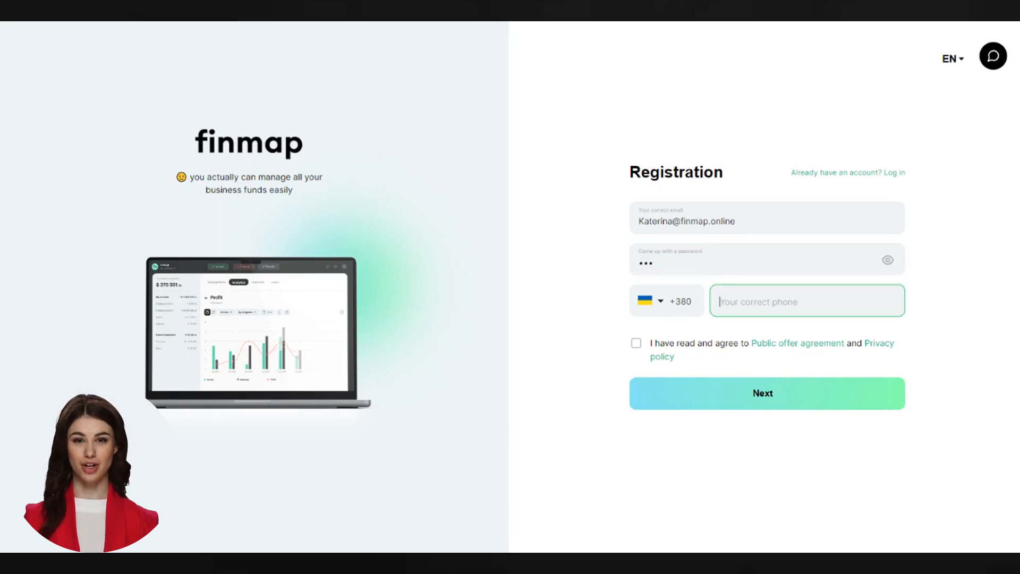
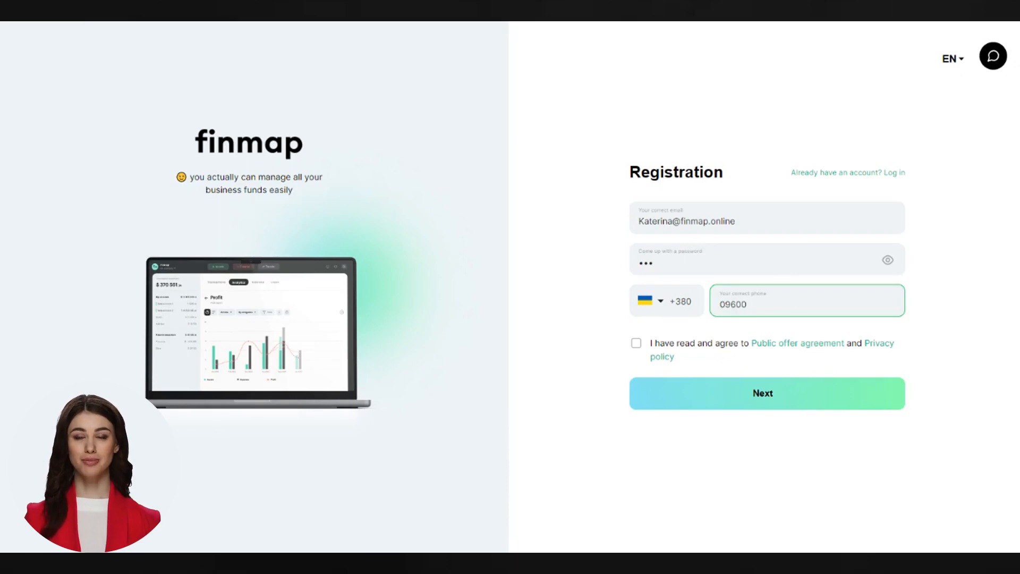
left_click(636, 343)
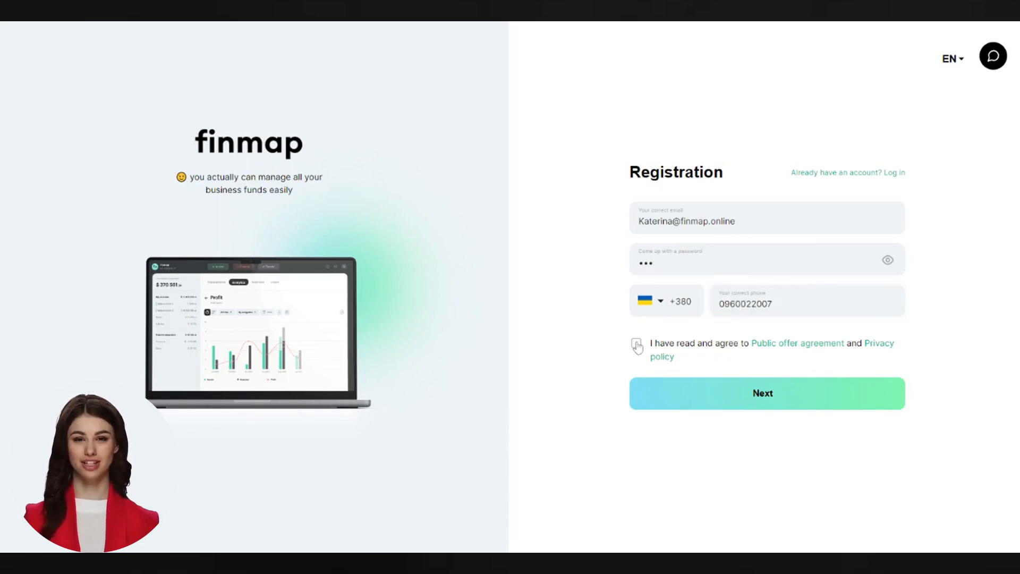
left_click(771, 399)
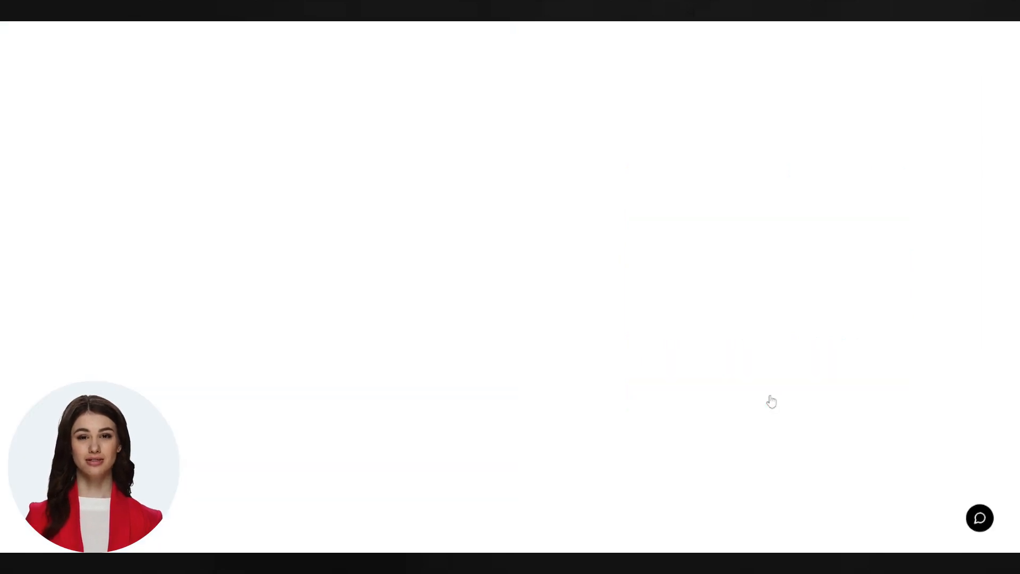